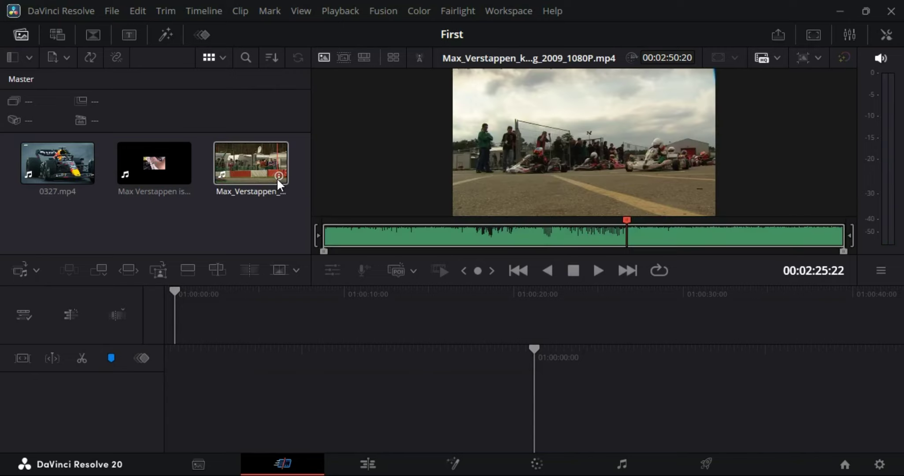
Create a timeline from Max_Verstappen_karting_2009_1080P.mp4 and preview that source clip.
{"action": "left_click_drag", "start_coordinate": [273, 347], "coordinate": [253, 407]}
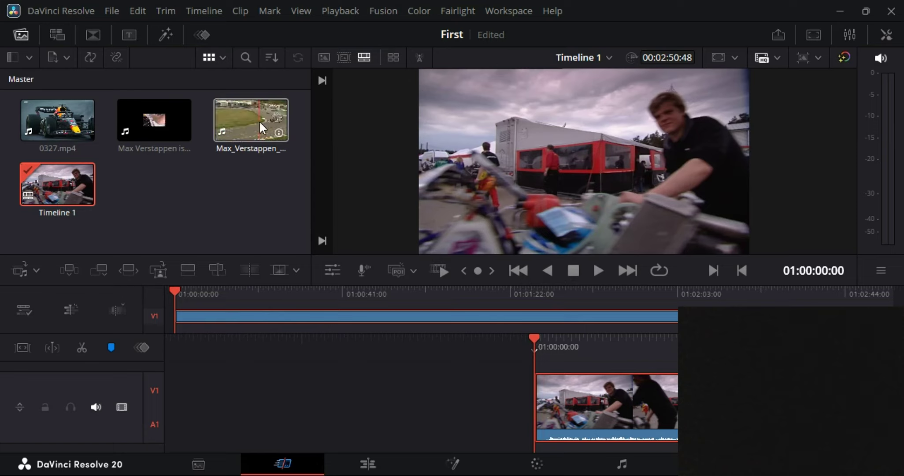
{"action": "left_click", "coordinate": [219, 107]}
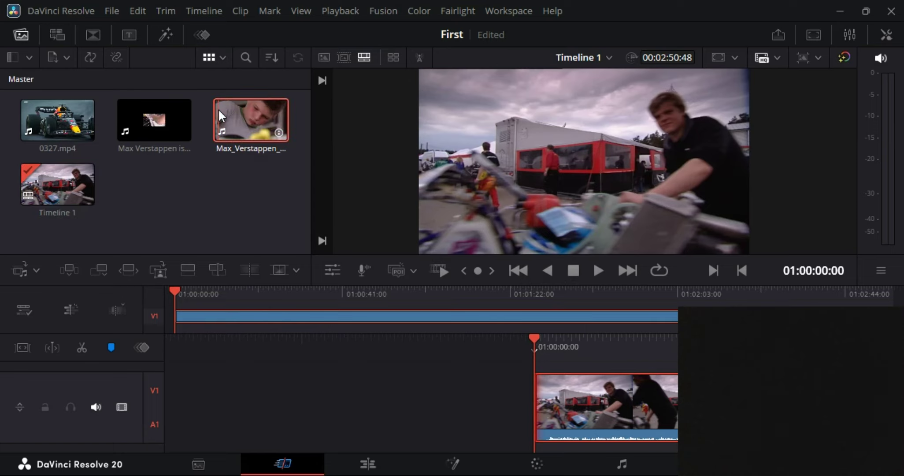
{"action": "double_click", "coordinate": [251, 118]}
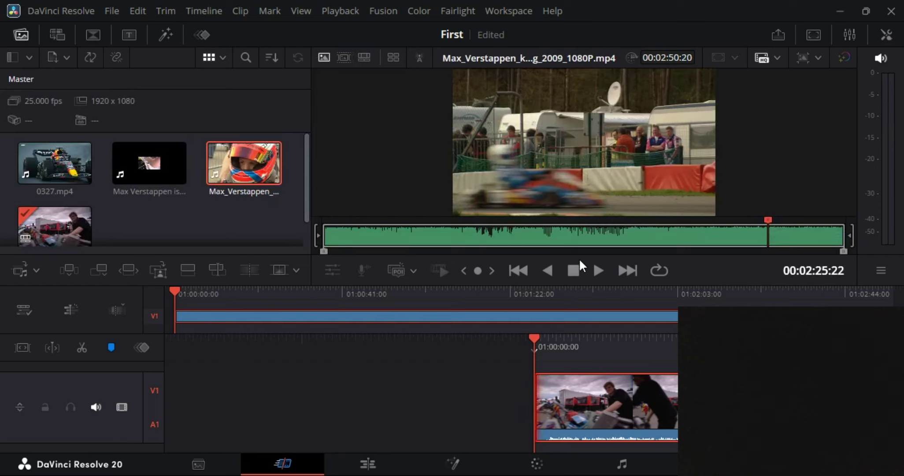
{"action": "left_click", "coordinate": [594, 273]}
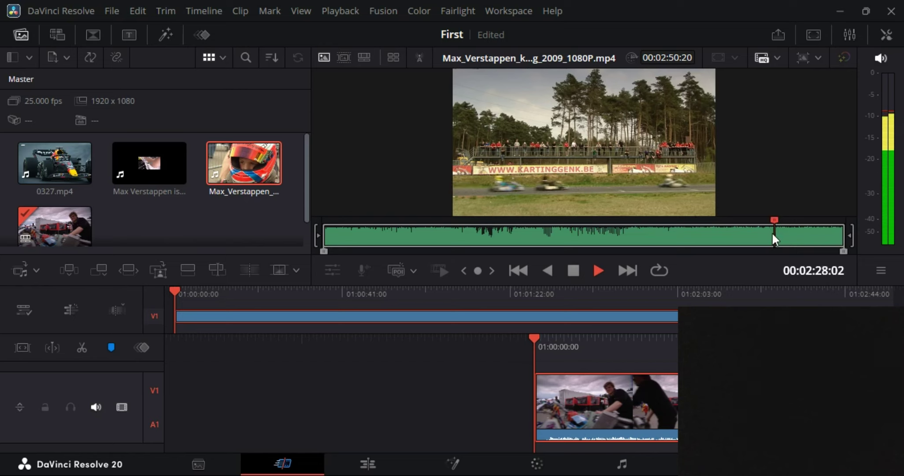
Load the 720 x 1280 Max Verstappen clip as the source and preview it from its beginning.
{"action": "double_click", "coordinate": [162, 172]}
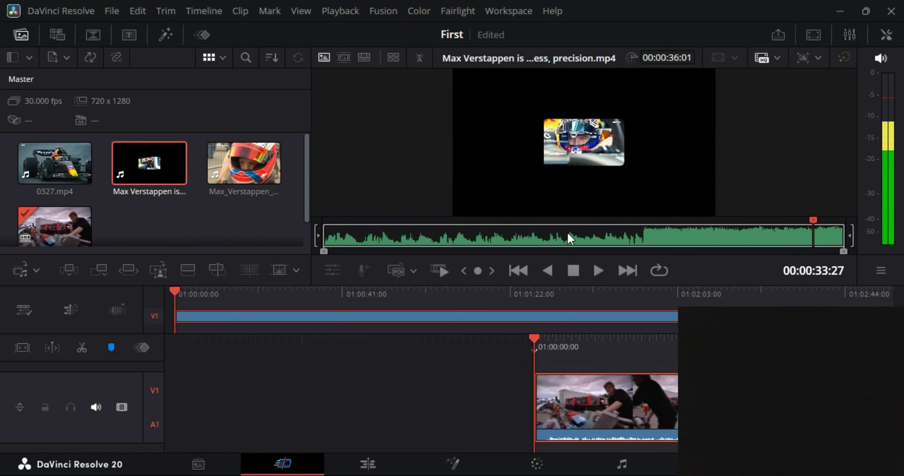
{"action": "left_click_drag", "start_coordinate": [812, 239], "coordinate": [272, 231]}
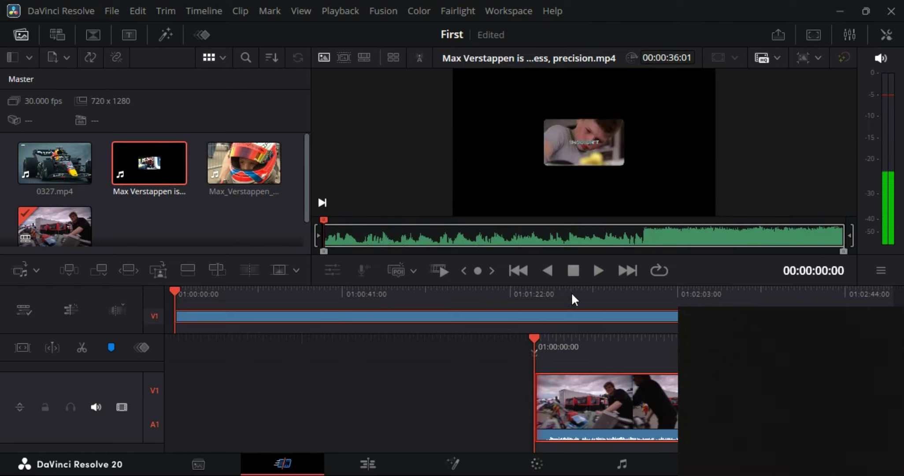
{"action": "left_click", "coordinate": [600, 277]}
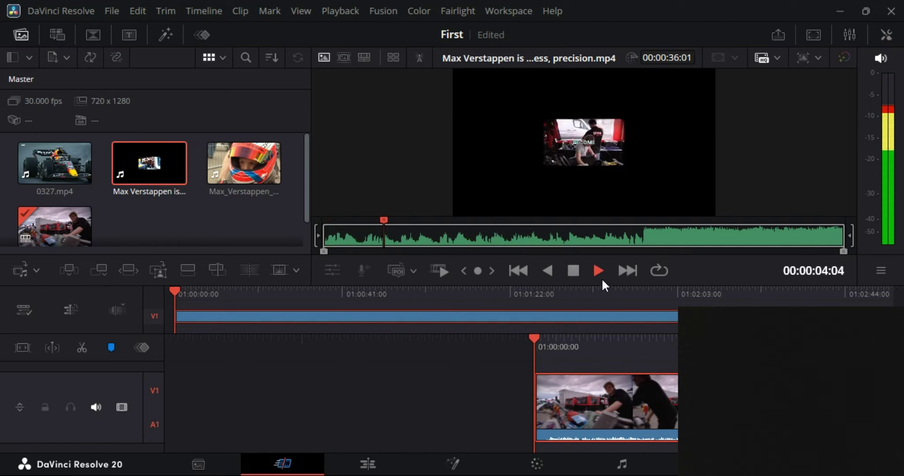
{"action": "key", "text": "space"}
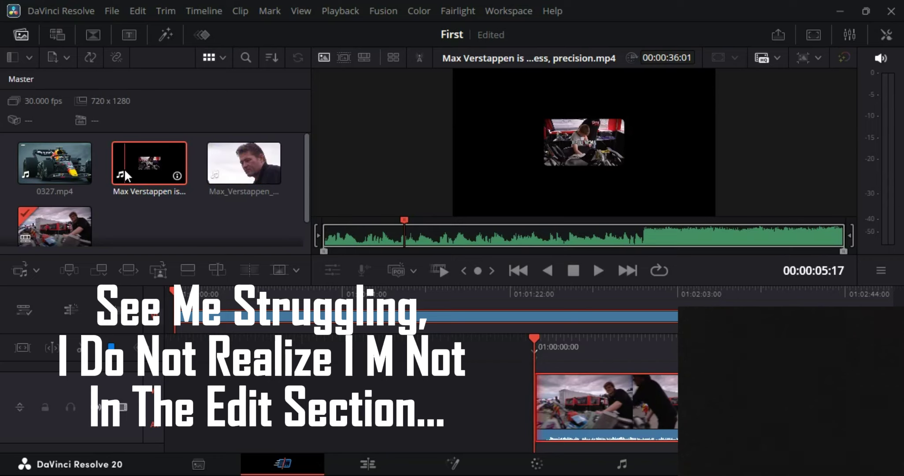
Place the 720 x 1280 Max Verstappen clip on track V2 above the karting footage and move the playhead to 01:00:16:36.
{"action": "left_click_drag", "start_coordinate": [124, 169], "coordinate": [544, 347]}
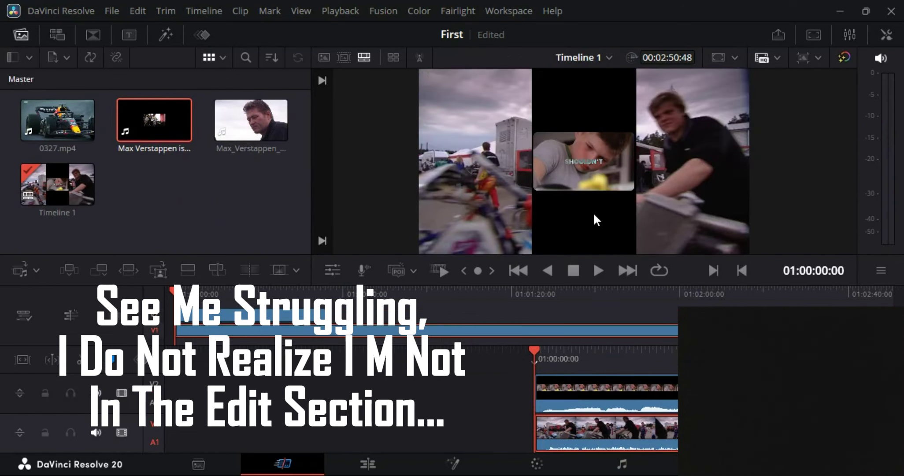
{"action": "left_click", "coordinate": [584, 396]}
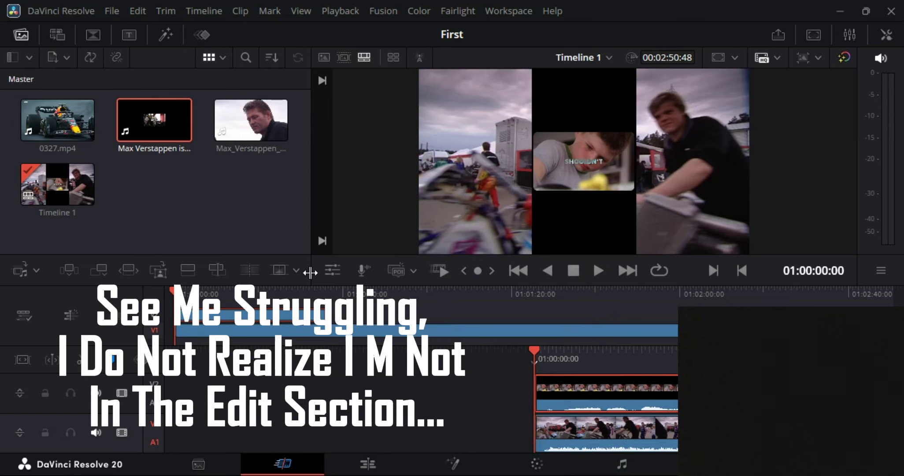
{"action": "left_click", "coordinate": [247, 294]}
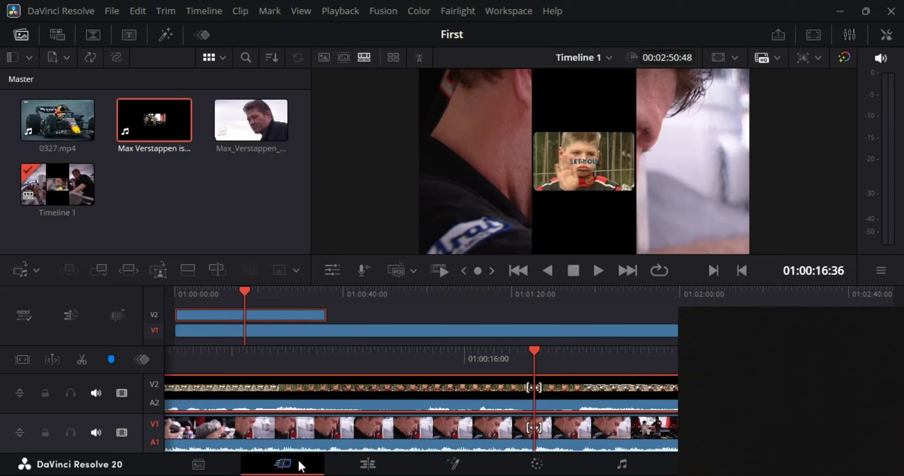
Switch to the Edit page and hide the media pool.
{"action": "left_click", "coordinate": [367, 463]}
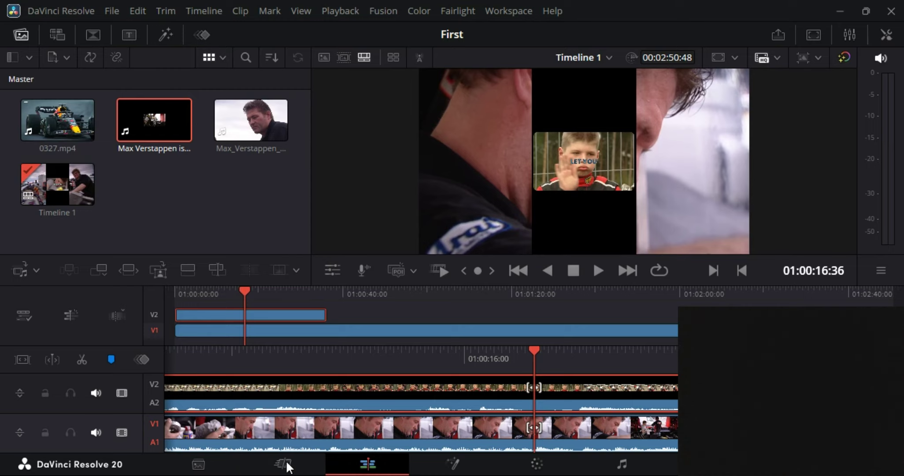
{"action": "left_click", "coordinate": [369, 464]}
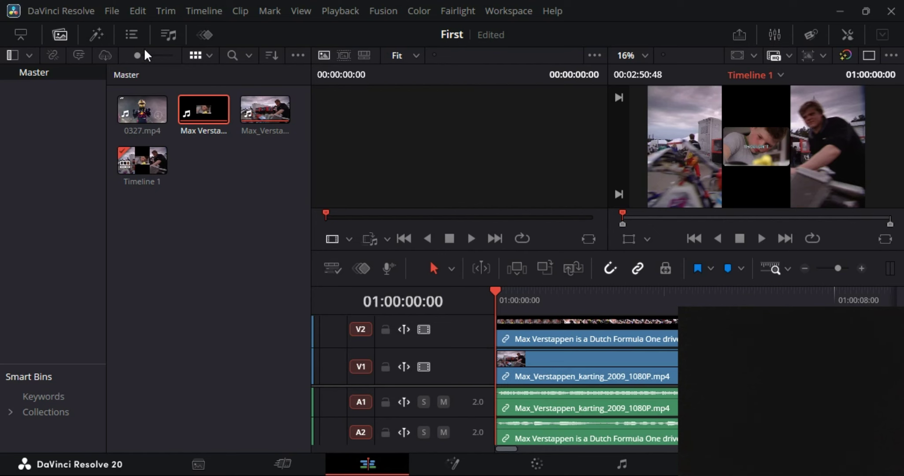
{"action": "left_click", "coordinate": [63, 39]}
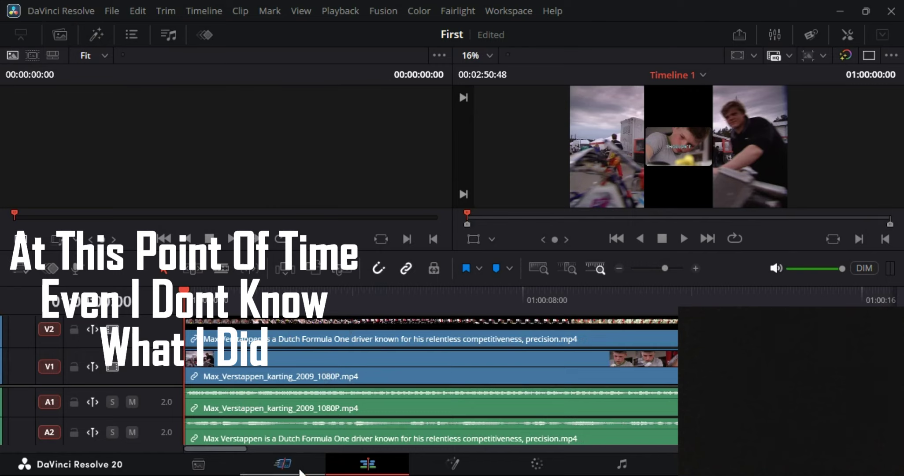
Turn off linked selection and select only the video part of the clip on track V2.
{"action": "scroll", "coordinate": [270, 410], "scroll_direction": "down", "scroll_amount": 1}
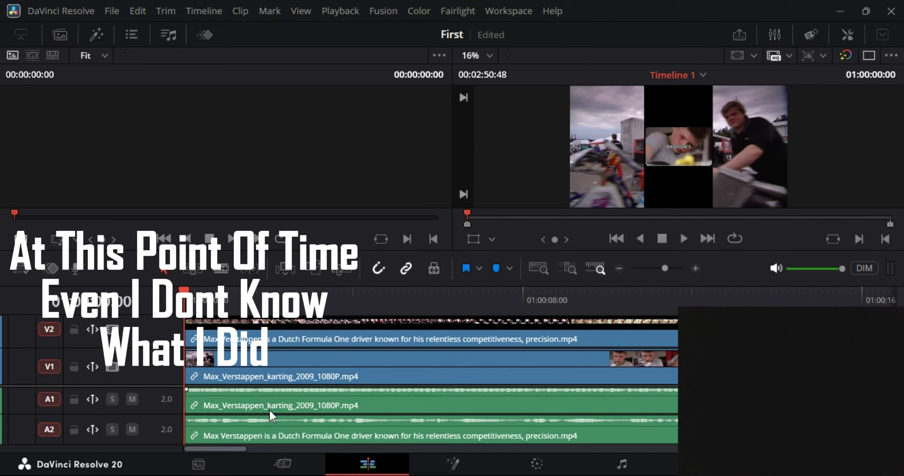
{"action": "scroll", "coordinate": [269, 409], "scroll_direction": "up", "scroll_amount": 1}
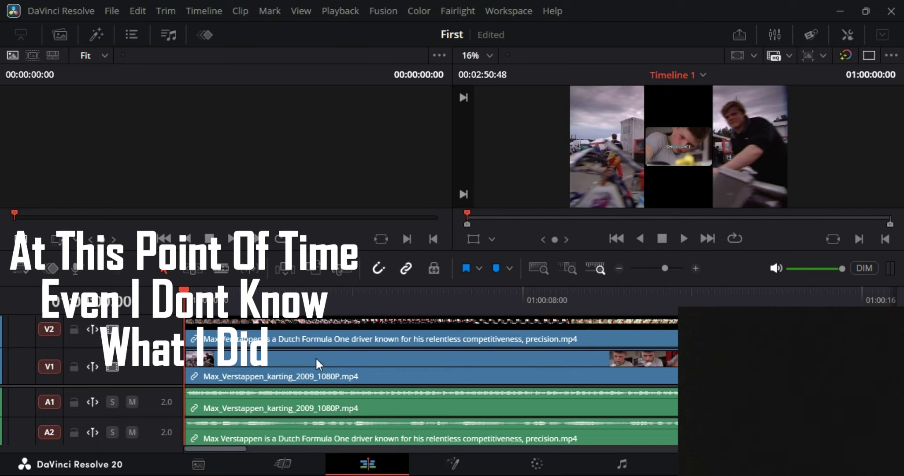
{"action": "left_click", "coordinate": [448, 336]}
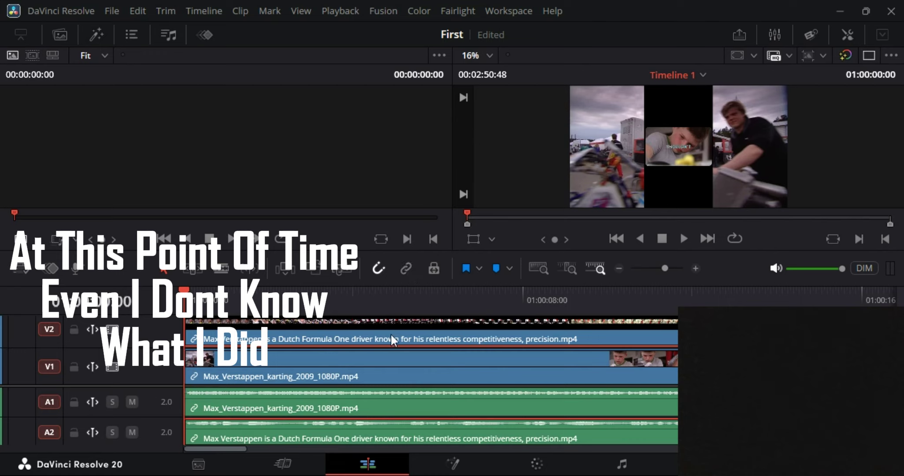
{"action": "left_click", "coordinate": [368, 360]}
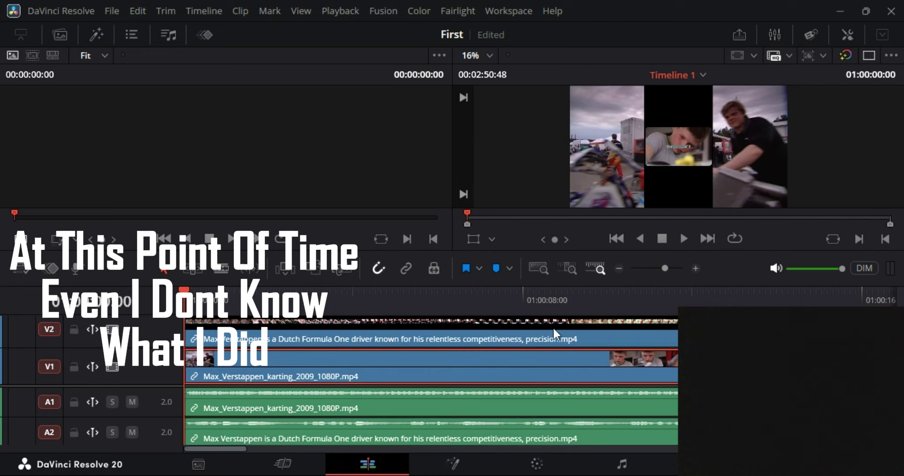
{"action": "left_click", "coordinate": [377, 332]}
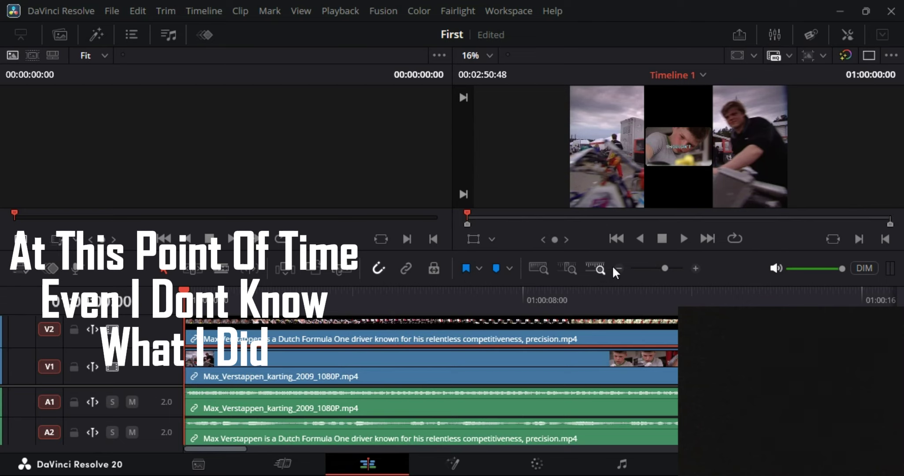
{"action": "mouse_move", "coordinate": [670, 266]}
{"action": "left_mouse_down"}
{"action": "mouse_move", "coordinate": [653, 266]}
{"action": "mouse_move", "coordinate": [674, 269]}
{"action": "left_mouse_up"}
{"action": "scroll", "coordinate": [572, 366], "scroll_direction": "up", "scroll_amount": 1}
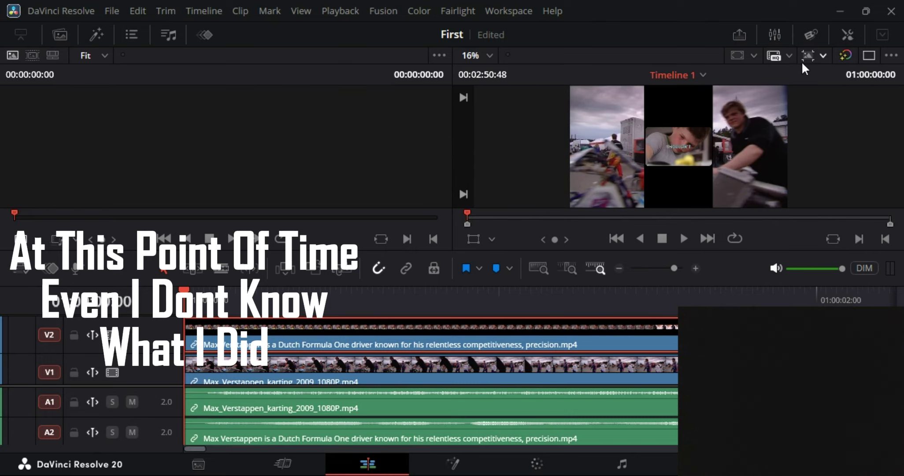
Switch to a single, taller timeline viewer with the framing guide displayed over the picture.
{"action": "left_click", "coordinate": [870, 56]}
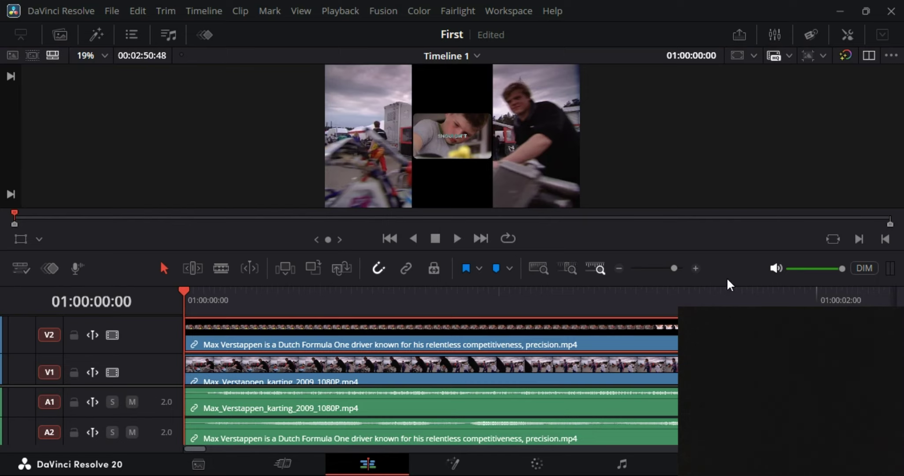
{"action": "left_click_drag", "start_coordinate": [725, 283], "coordinate": [725, 314]}
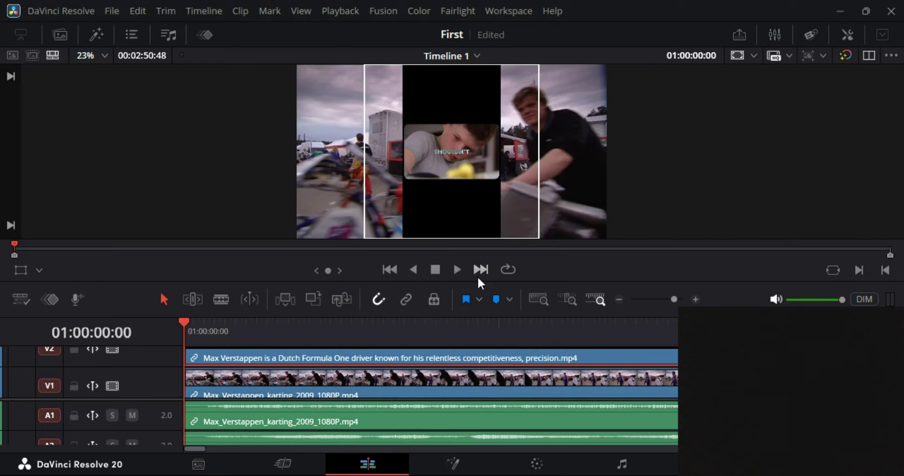
{"action": "scroll", "coordinate": [277, 384], "scroll_direction": "up", "scroll_amount": 1}
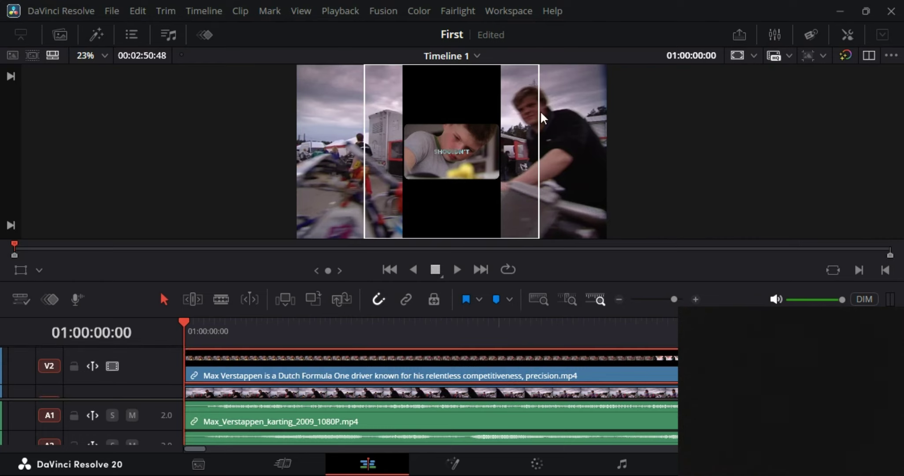
{"action": "key", "text": "ctrl+minus"}
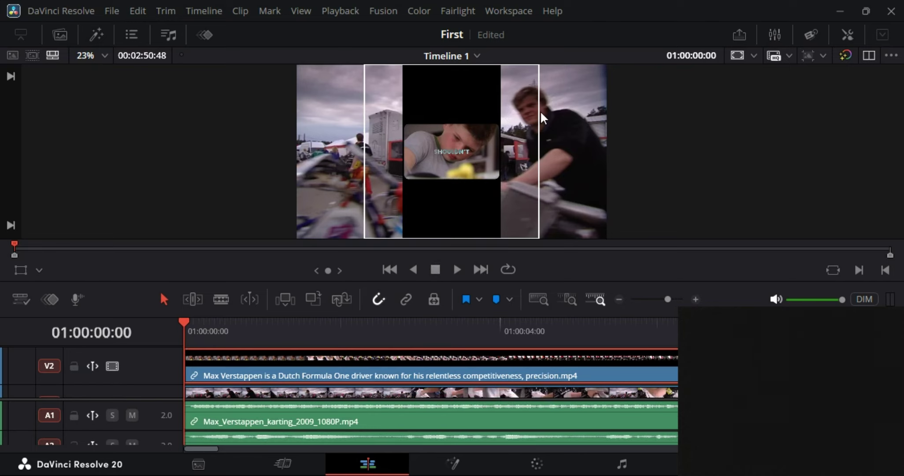
{"action": "key", "text": "ctrl+equal"}
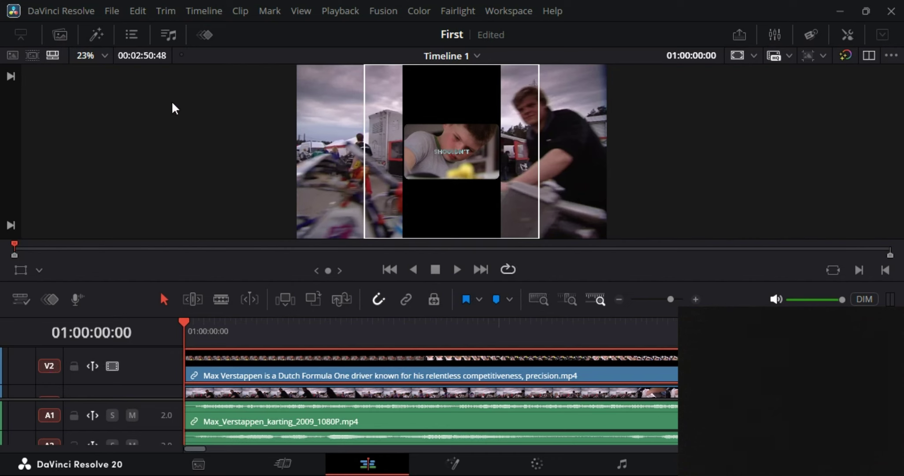
Open the effects library and its search field.
{"action": "left_click", "coordinate": [96, 36]}
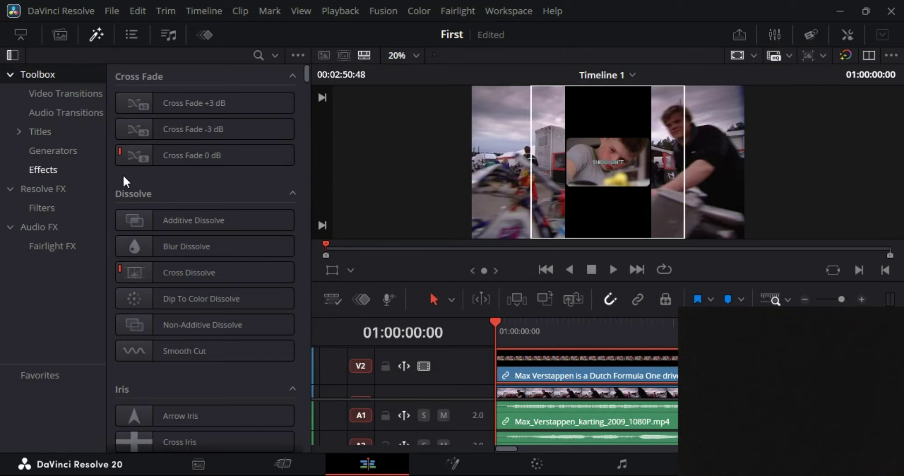
{"action": "left_click", "coordinate": [258, 55]}
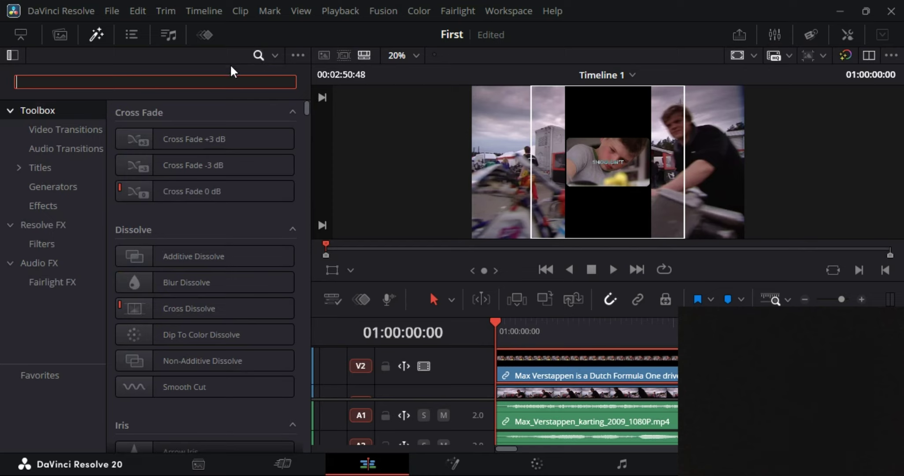
{"action": "left_click", "coordinate": [276, 52]}
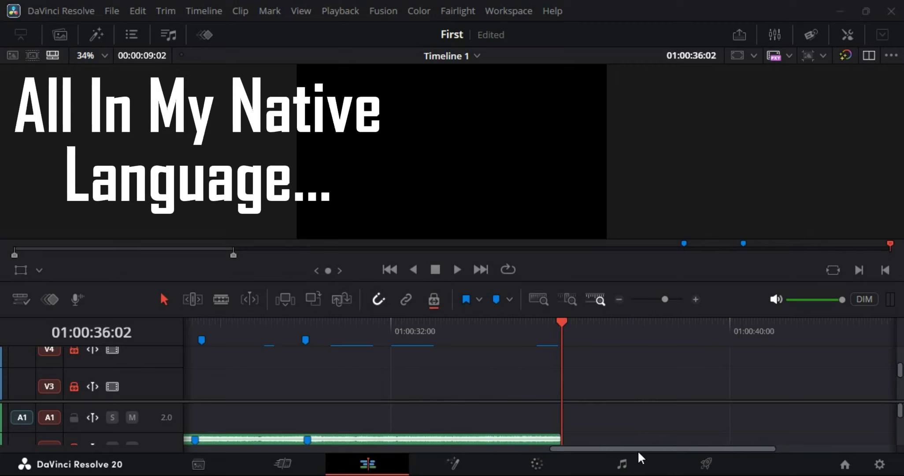
Lock and unlock video track V1 and audio track A1 at the start of the timeline.
{"action": "left_click_drag", "start_coordinate": [667, 449], "coordinate": [252, 441]}
{"action": "scroll", "coordinate": [323, 367], "scroll_direction": "down", "scroll_amount": 2}
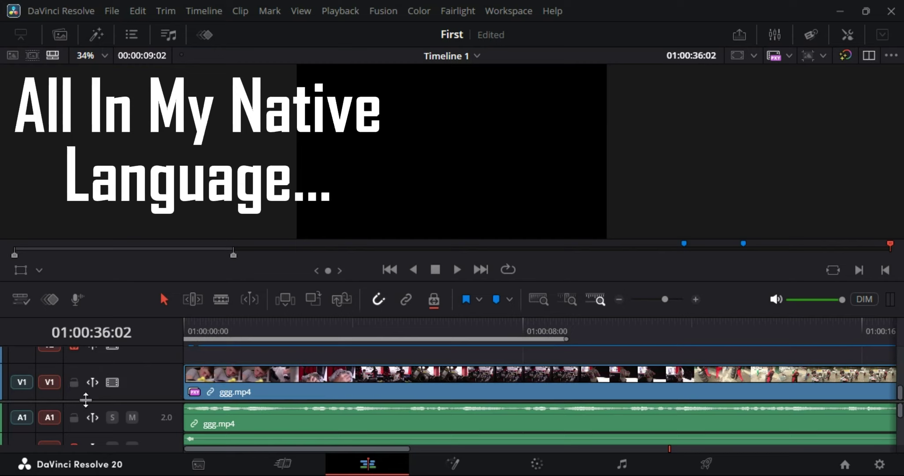
{"action": "left_click", "coordinate": [74, 382]}
{"action": "left_click", "coordinate": [73, 382]}
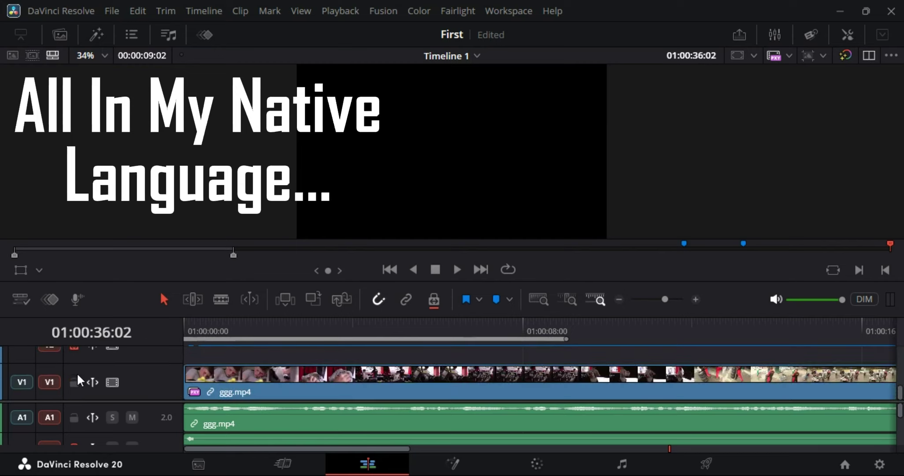
{"action": "left_click", "coordinate": [74, 419]}
{"action": "left_click", "coordinate": [74, 418]}
{"action": "left_click", "coordinate": [74, 382]}
{"action": "left_click", "coordinate": [74, 383]}
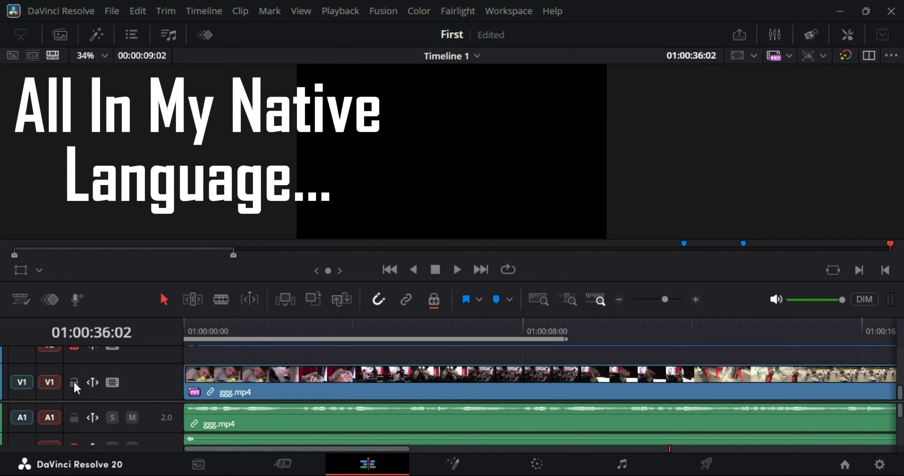
Add the screenshot image from the media pool to the start of the timeline and save the project.
{"action": "left_click", "coordinate": [60, 34]}
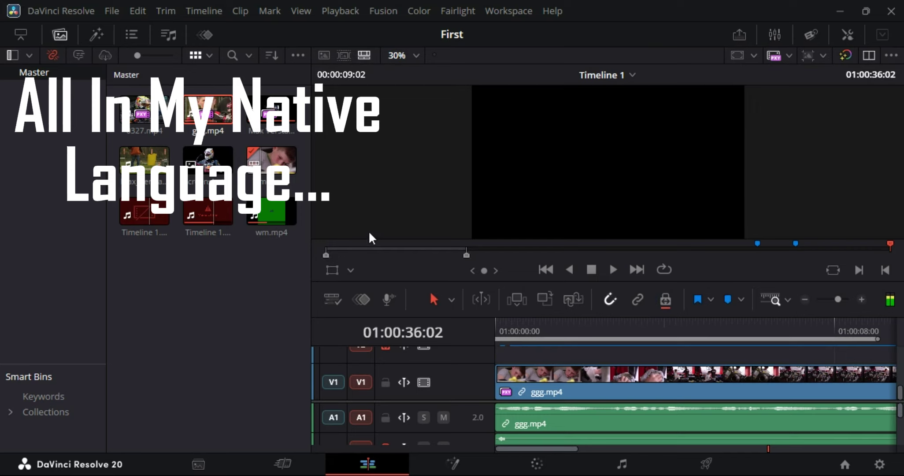
{"action": "scroll", "coordinate": [465, 383], "scroll_direction": "up", "scroll_amount": 3}
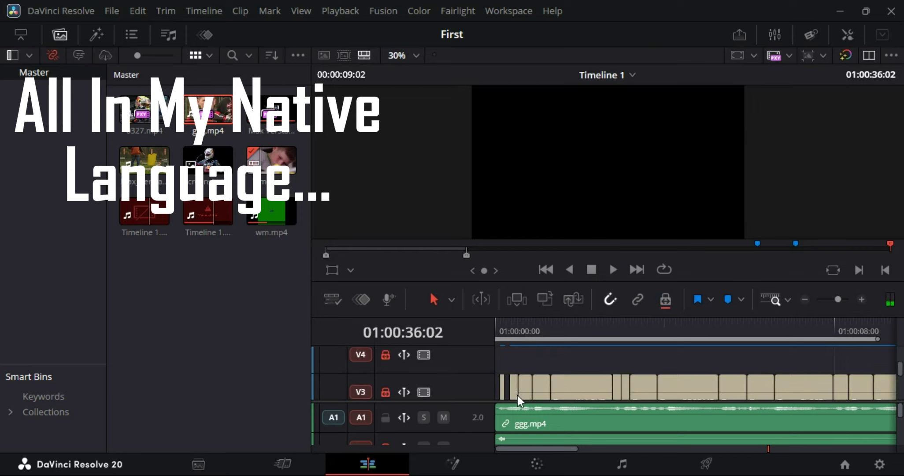
{"action": "left_click_drag", "start_coordinate": [233, 179], "coordinate": [512, 383]}
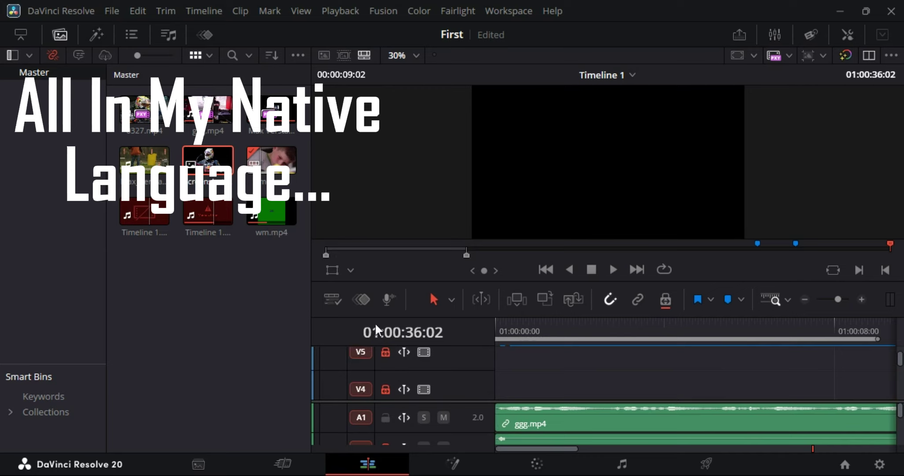
{"action": "key", "text": "ctrl+s"}
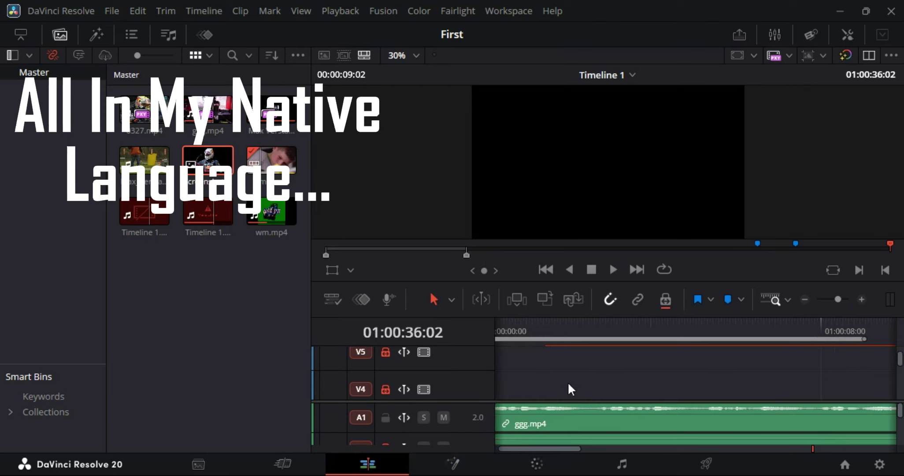
Play the timeline across the cut from the ggg.mp4 clip to the first 0327.mp4 clip on V1.
{"action": "scroll", "coordinate": [639, 372], "scroll_direction": "down", "scroll_amount": 5}
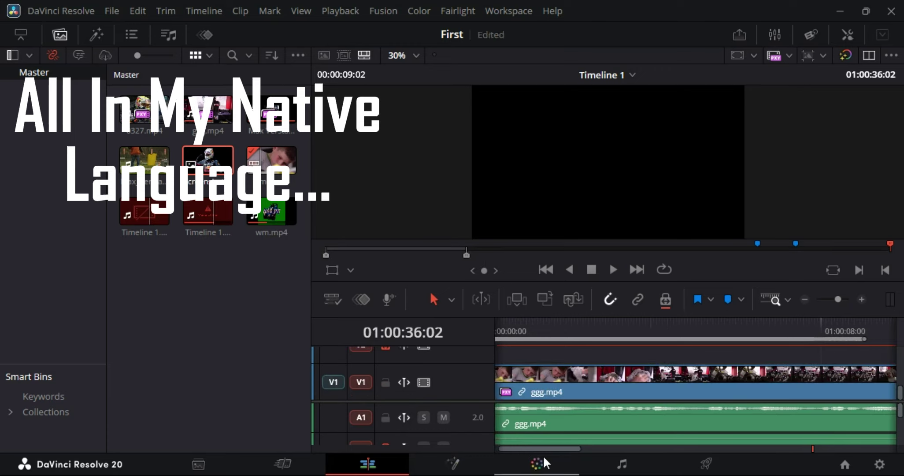
{"action": "left_click_drag", "start_coordinate": [546, 449], "coordinate": [733, 450]}
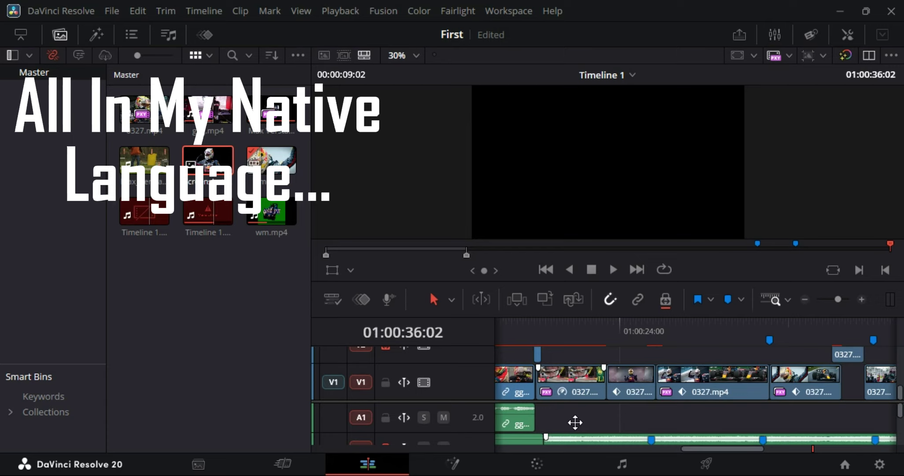
{"action": "left_click", "coordinate": [574, 326]}
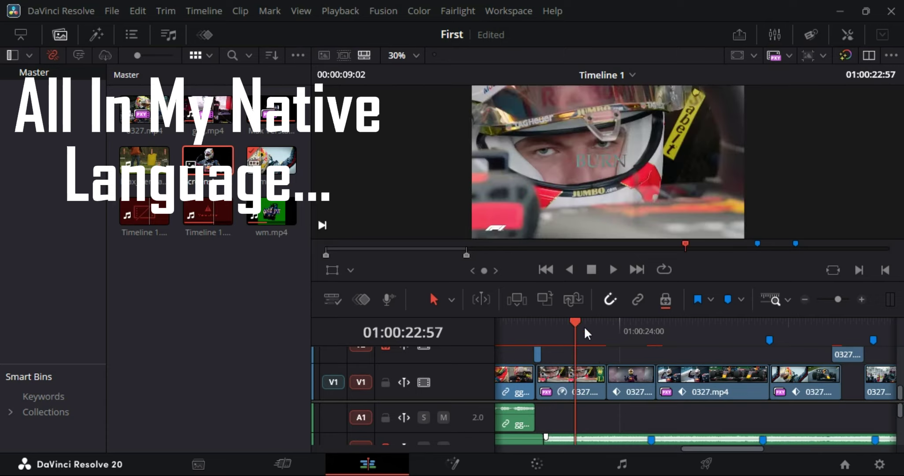
{"action": "left_click", "coordinate": [515, 331]}
{"action": "key", "text": "space"}
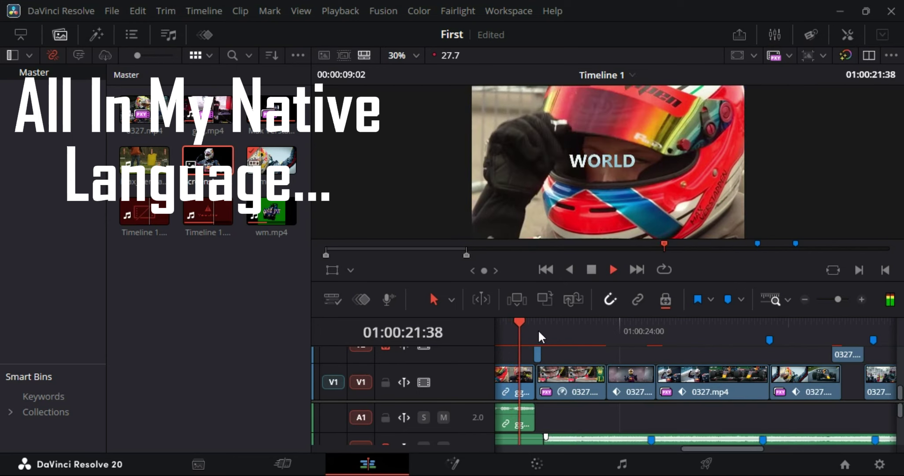
{"action": "key", "text": "space"}
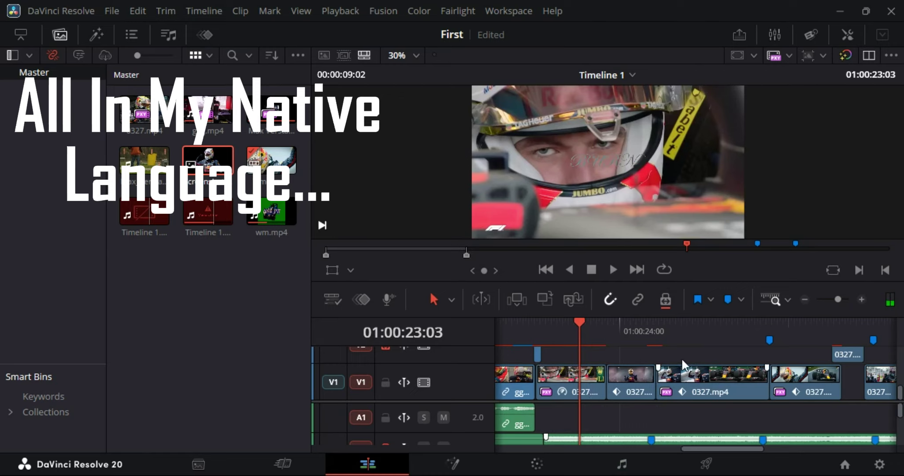
Replay that cut with the title clips on track V3 in view.
{"action": "scroll", "coordinate": [555, 378], "scroll_direction": "up", "scroll_amount": 3}
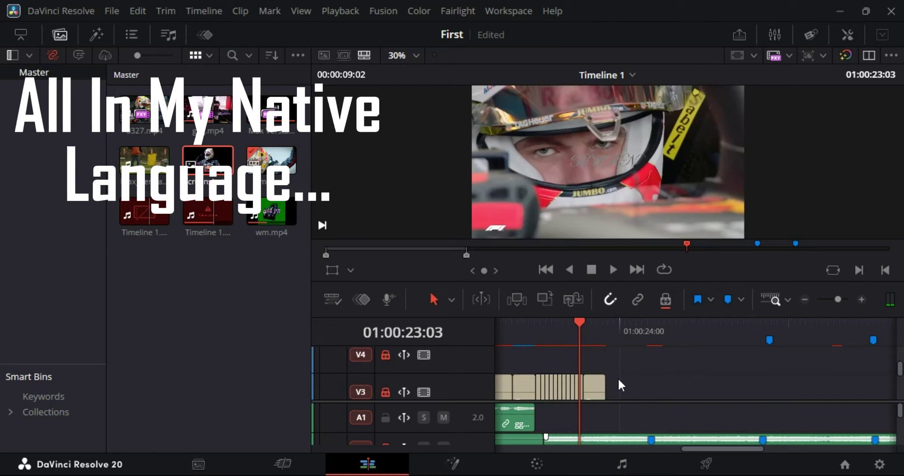
{"action": "left_click", "coordinate": [524, 333]}
{"action": "key", "text": "space"}
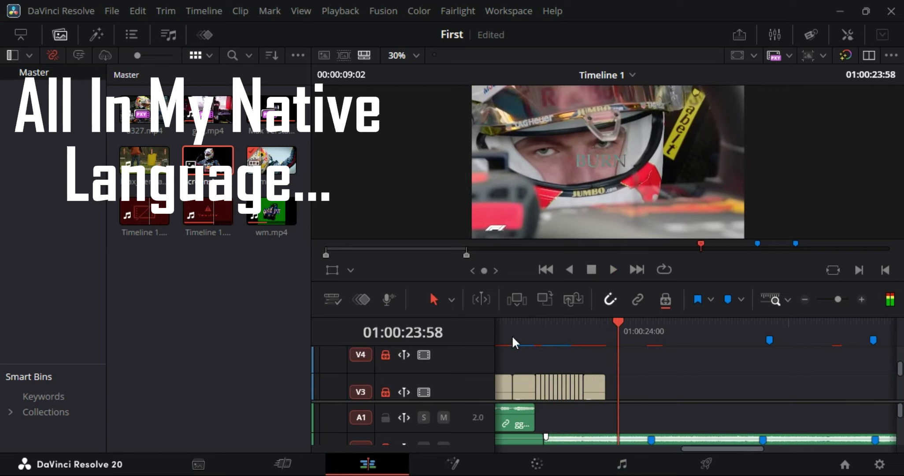
{"action": "key", "text": "space"}
Examine individual frames around the cut near 01:00:22:00, replay it, and return the timeline view to the beginning.
{"action": "left_click", "coordinate": [535, 331]}
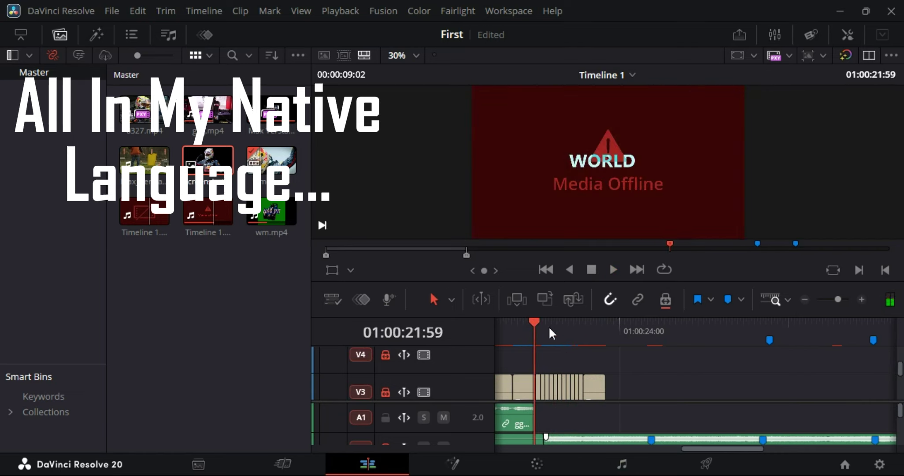
{"action": "left_click", "coordinate": [546, 334]}
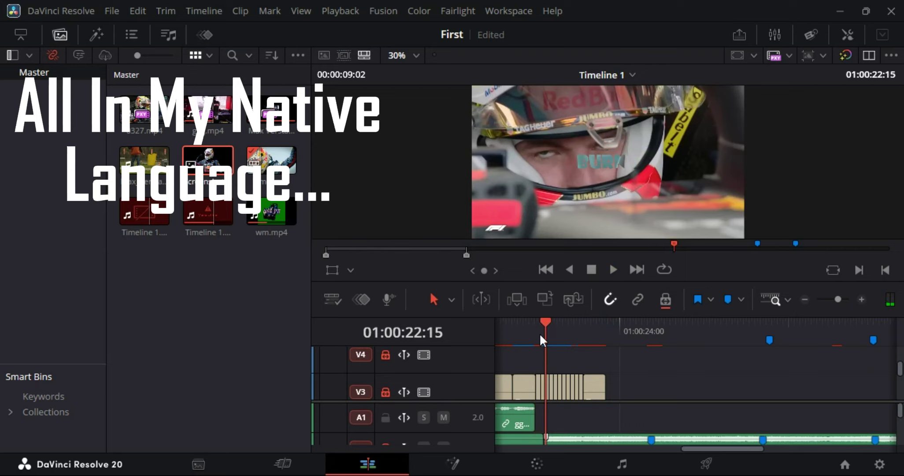
{"action": "left_click", "coordinate": [540, 333]}
{"action": "left_click", "coordinate": [535, 332]}
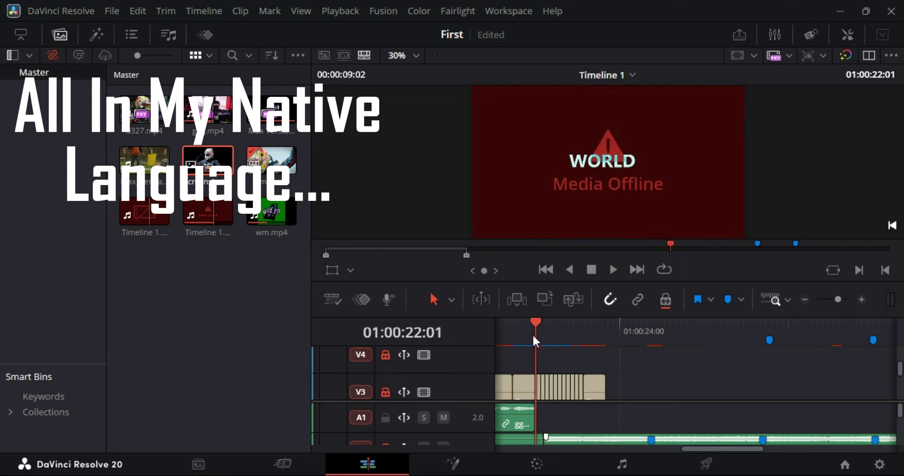
{"action": "left_click", "coordinate": [533, 334]}
{"action": "left_click", "coordinate": [522, 333]}
{"action": "key", "text": "space"}
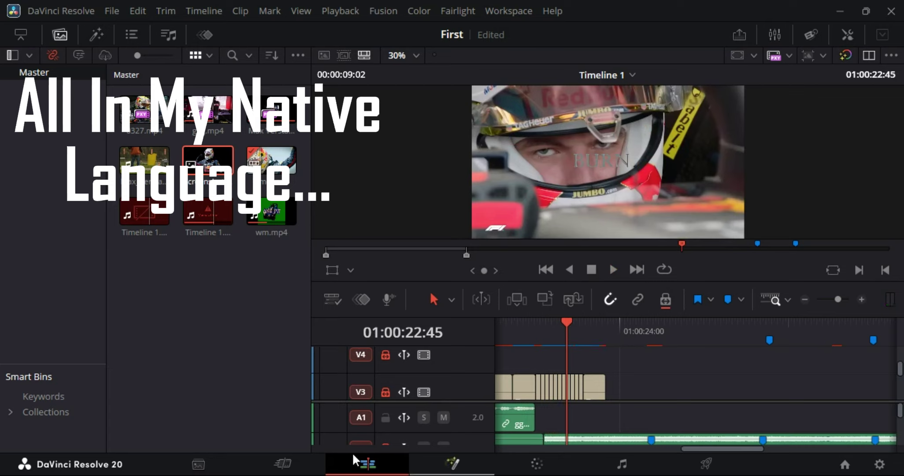
{"action": "left_click_drag", "start_coordinate": [753, 449], "coordinate": [536, 448]}
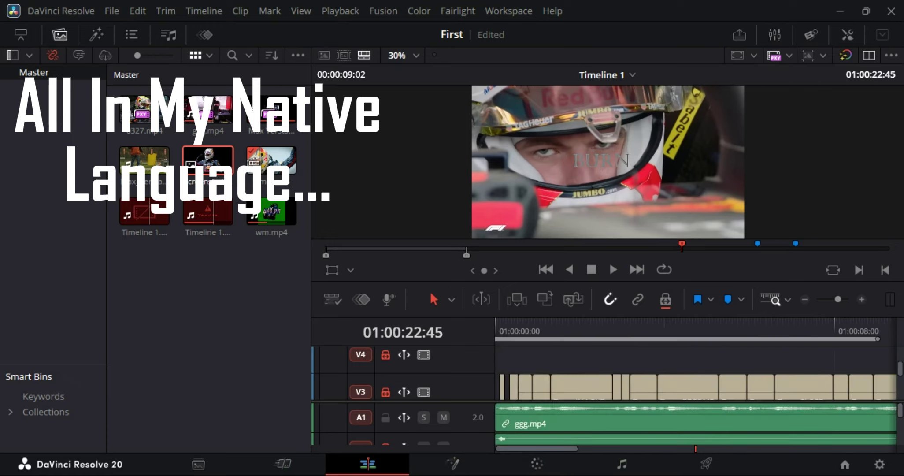